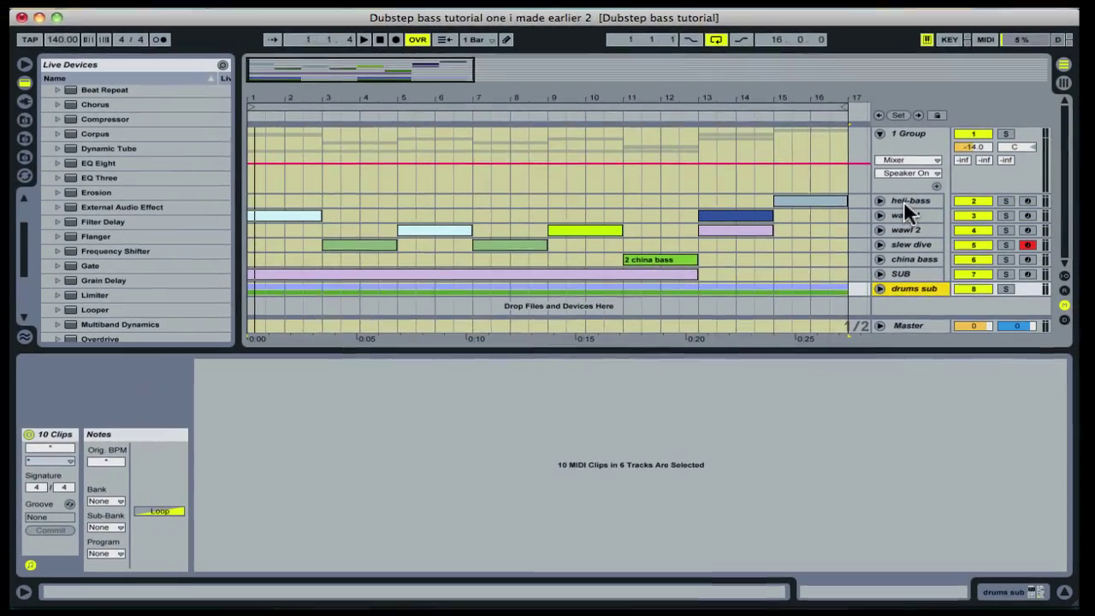
- Select the heli-bass and wawl 1 tracks, show wawl 1's device chain, and step through the tracks
{"action": "left_click", "coordinate": [898, 200]}
{"action": "left_click", "coordinate": [897, 216]}
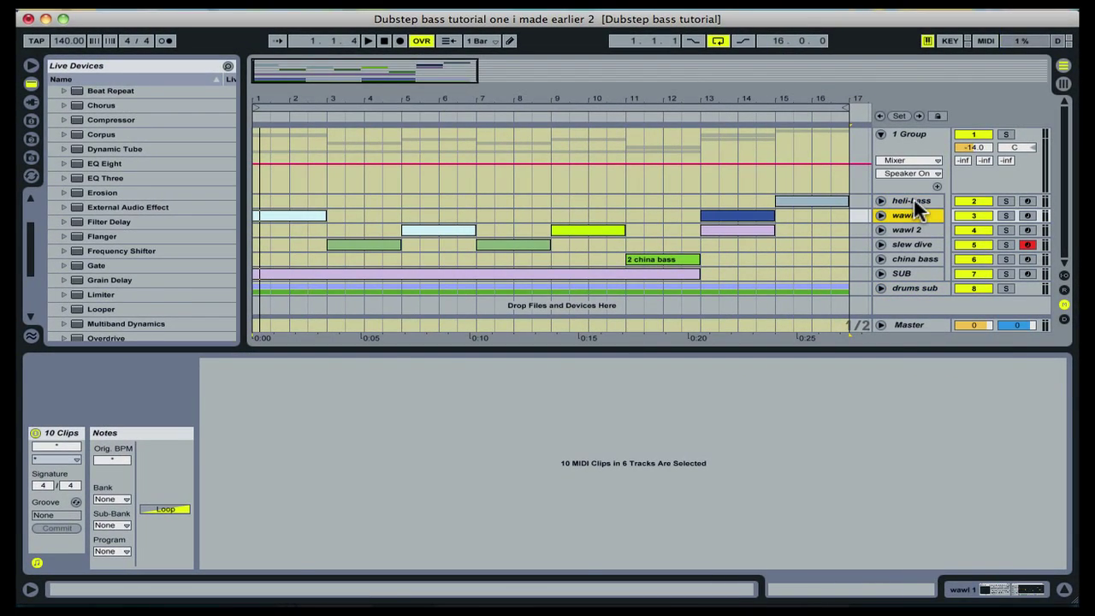
{"action": "key", "text": "shift+Tab"}
{"action": "key", "text": "Up"}
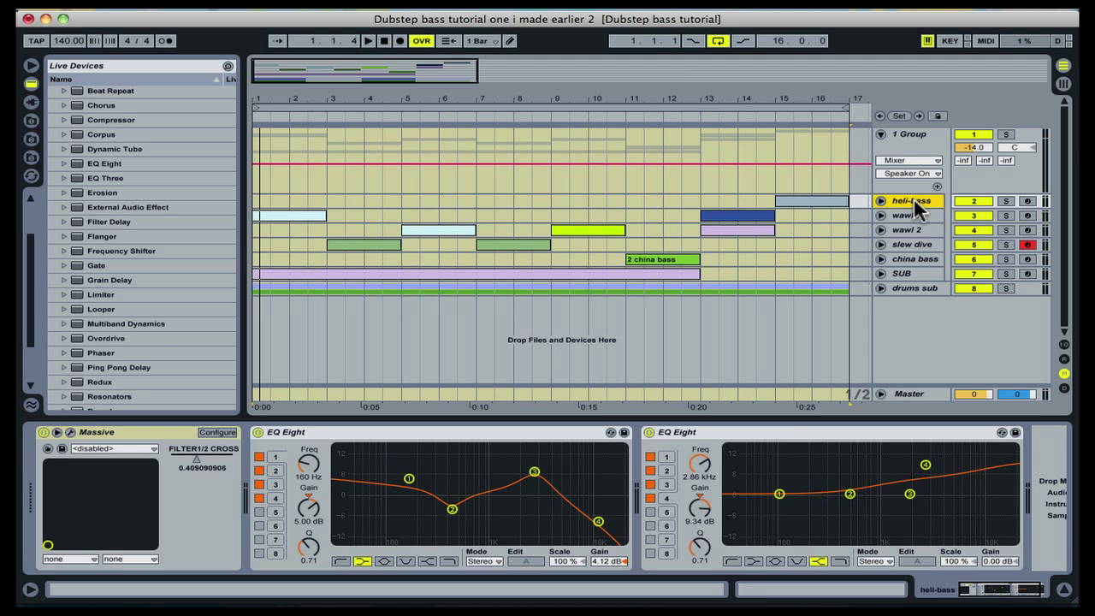
{"action": "key", "text": "Down"}
{"action": "key", "text": "Down"}
{"action": "key", "text": "Down"}
{"action": "key", "text": "Down"}
{"action": "key", "text": "Down"}
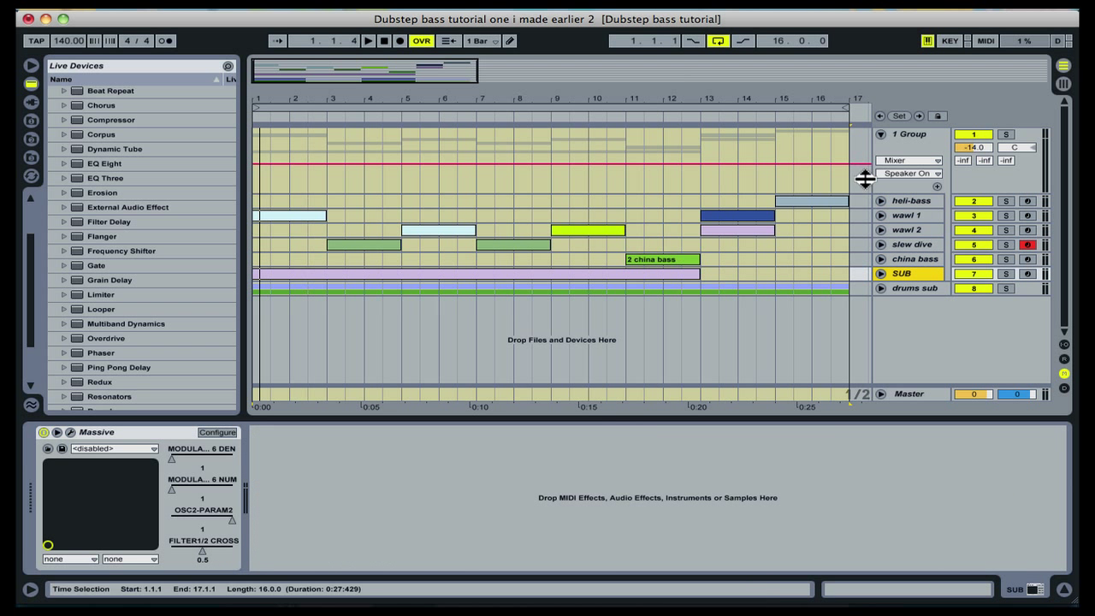
- Set the loop to bars 1–9 with looping on, testing the double, halve and shift shortcuts
{"action": "left_click_drag", "start_coordinate": [550, 106], "coordinate": [545, 106]}
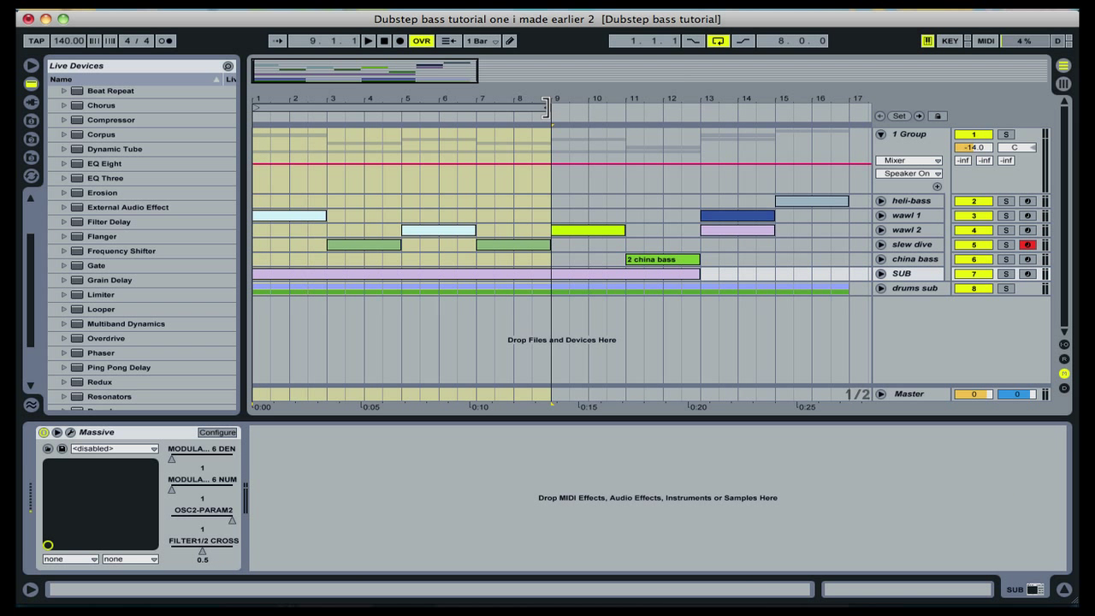
{"action": "left_click", "coordinate": [537, 107]}
{"action": "key", "text": "super+z"}
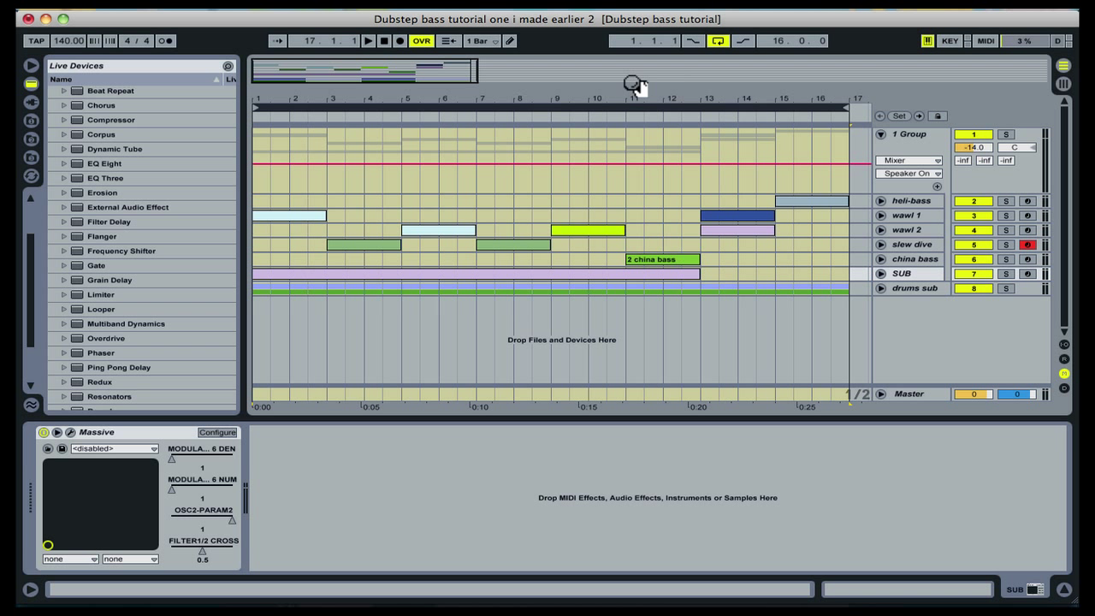
{"action": "key", "text": "super+shift+z"}
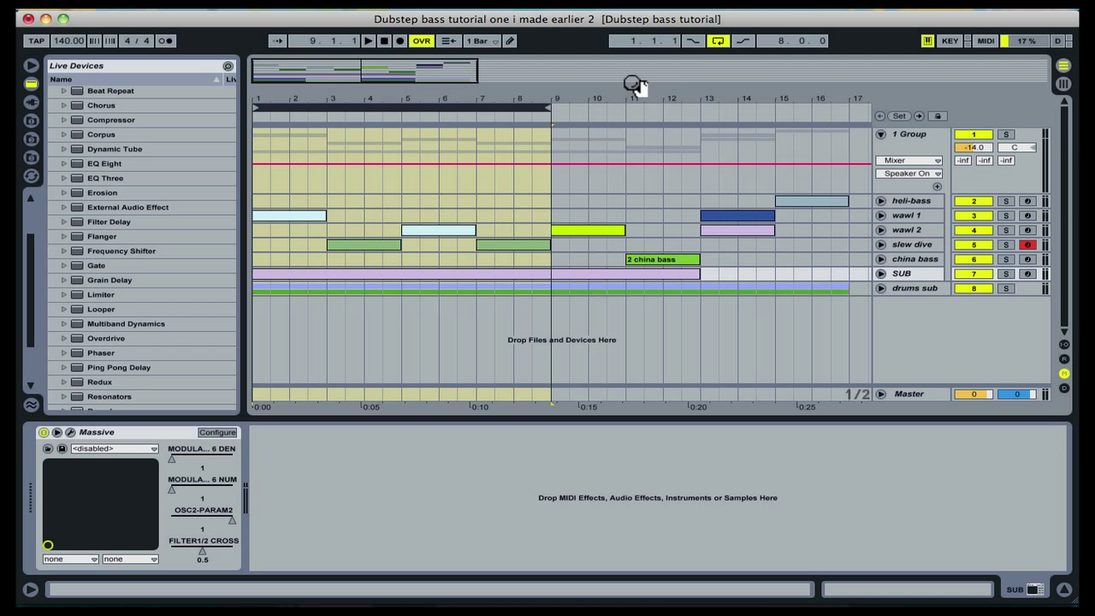
{"action": "key", "text": "Down"}
{"action": "key", "text": "Up"}
{"action": "key", "text": "Down"}
{"action": "key", "text": "Up"}
- Select the wawl 1, wawl 2 and slew dive clips in turn to view each track's devices
{"action": "left_click", "coordinate": [302, 214]}
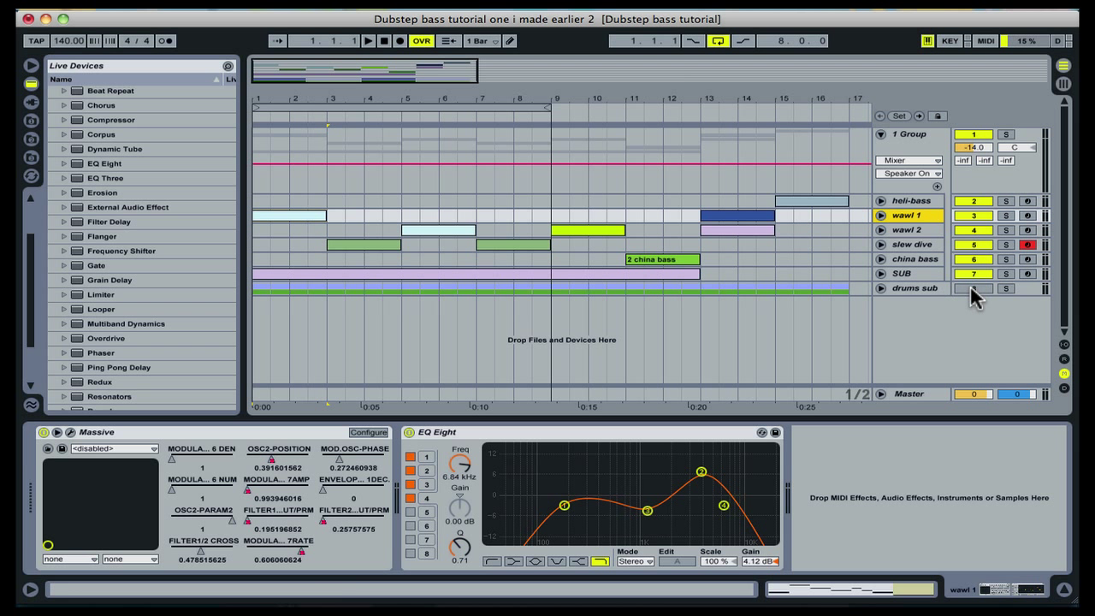
{"action": "left_click", "coordinate": [756, 220]}
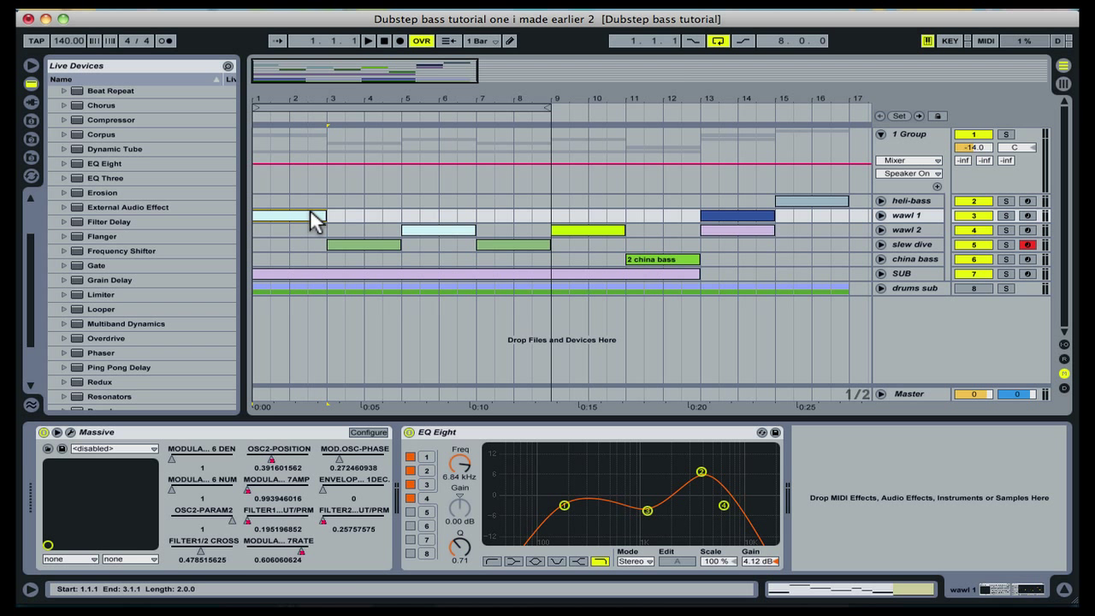
{"action": "left_click", "coordinate": [435, 226]}
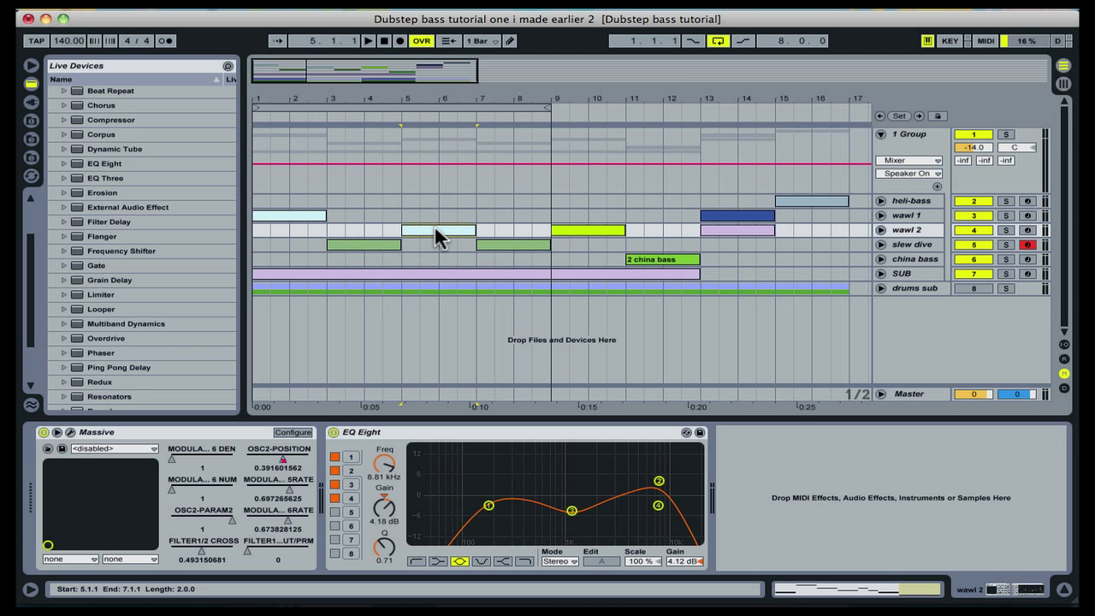
{"action": "left_click", "coordinate": [365, 241]}
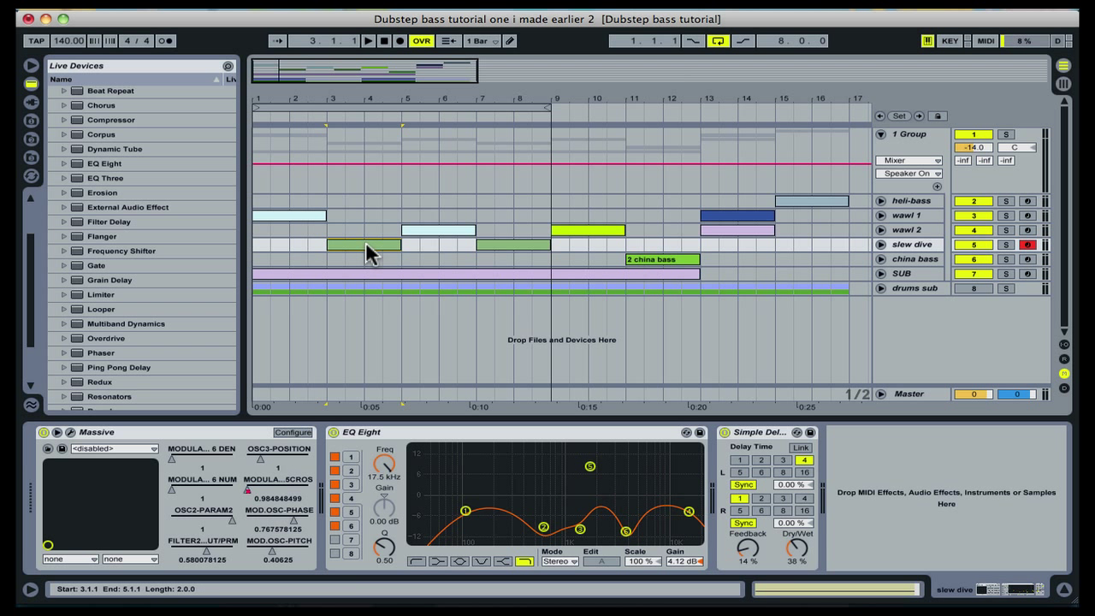
- Open a slew dive clip's MIDI notes and compare the clips at bars 3–5 and 7–9
{"action": "double_click", "coordinate": [492, 240]}
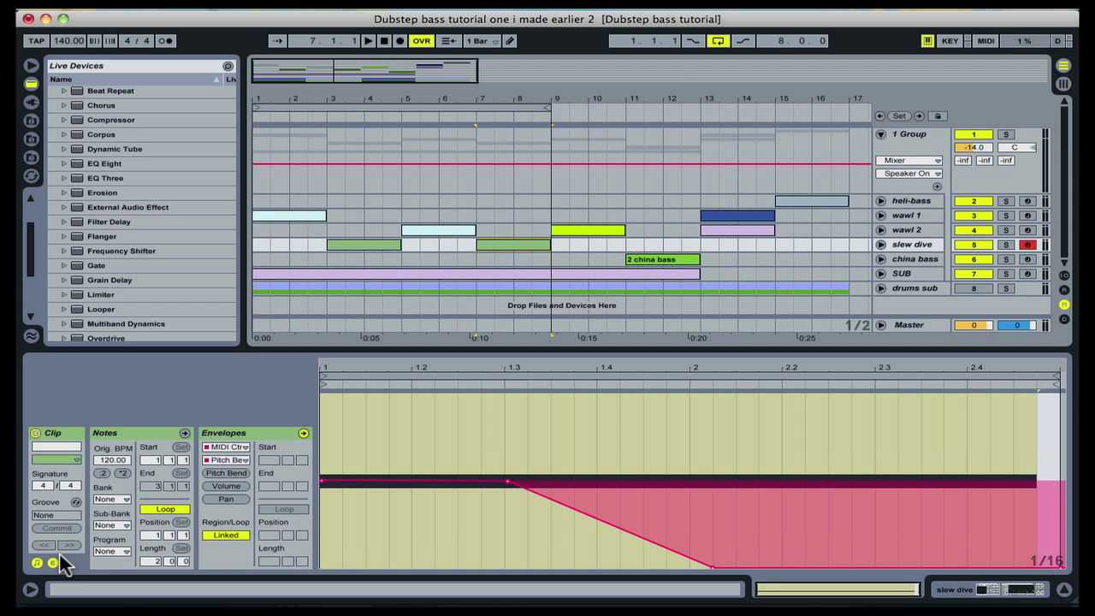
{"action": "left_click", "coordinate": [53, 562]}
{"action": "left_click", "coordinate": [384, 243]}
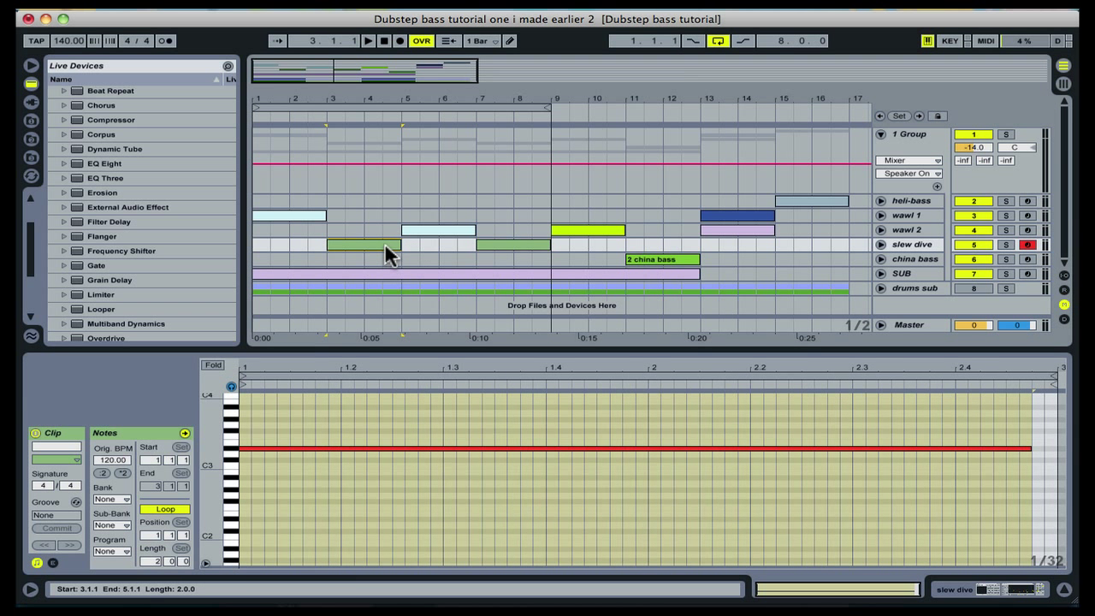
{"action": "left_click", "coordinate": [493, 241]}
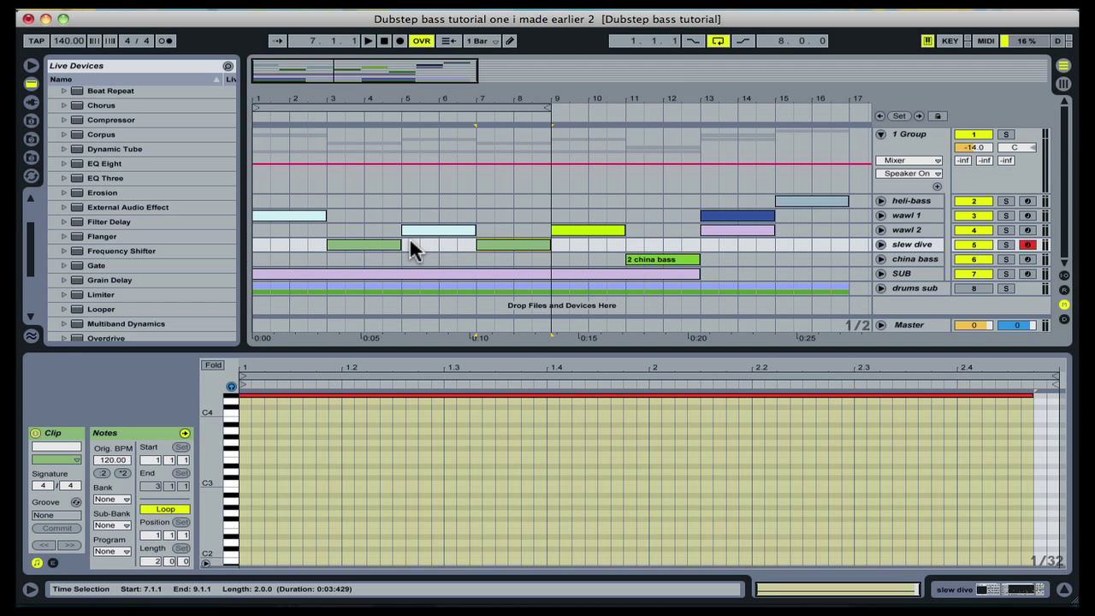
{"action": "left_click", "coordinate": [377, 237]}
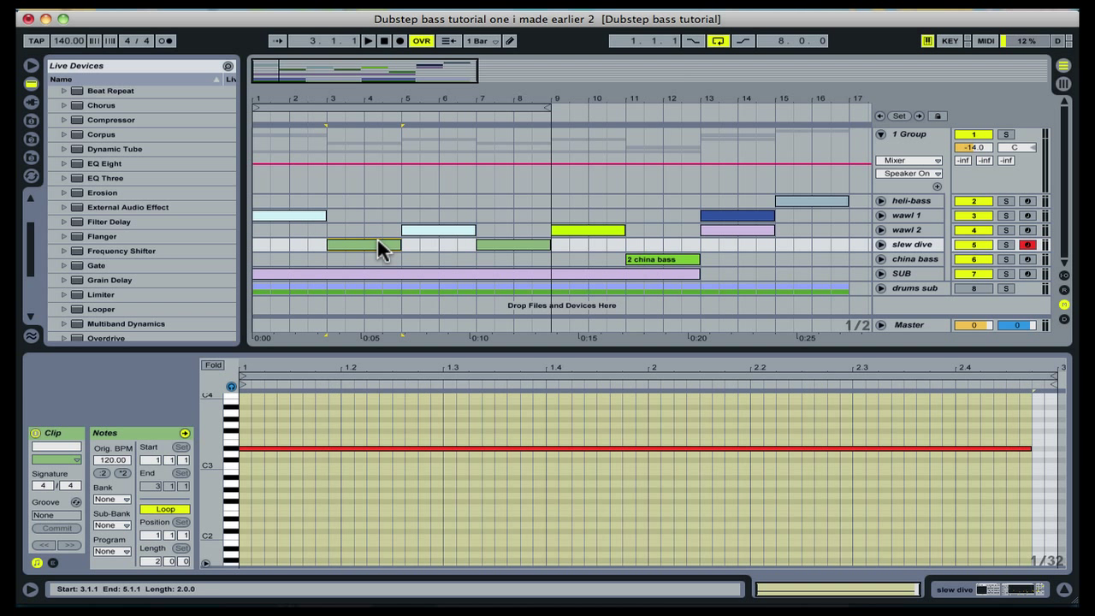
- Play the arrangement from bar 1 while viewing the slew dive clip's pitch-bend envelope
{"action": "left_click", "coordinate": [255, 228]}
{"action": "key", "text": "space"}
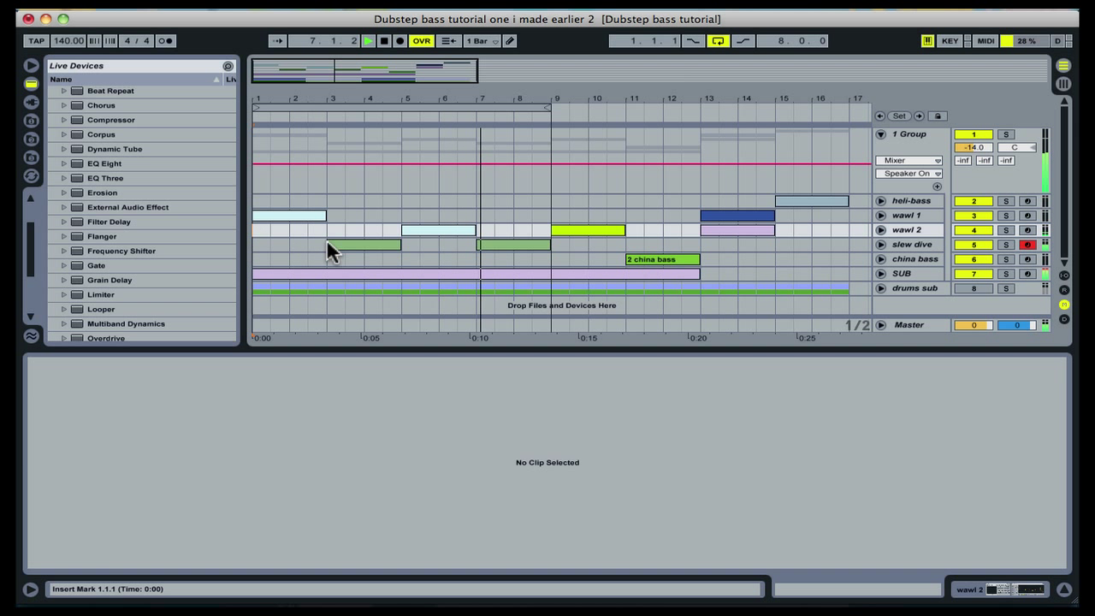
{"action": "left_click", "coordinate": [358, 242]}
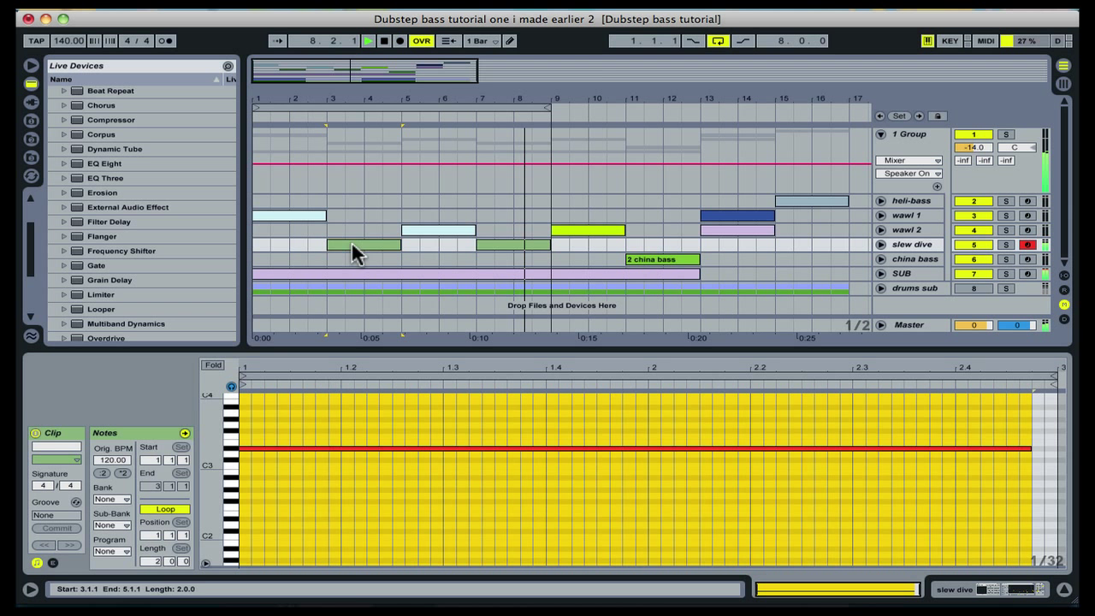
{"action": "left_click", "coordinate": [52, 563]}
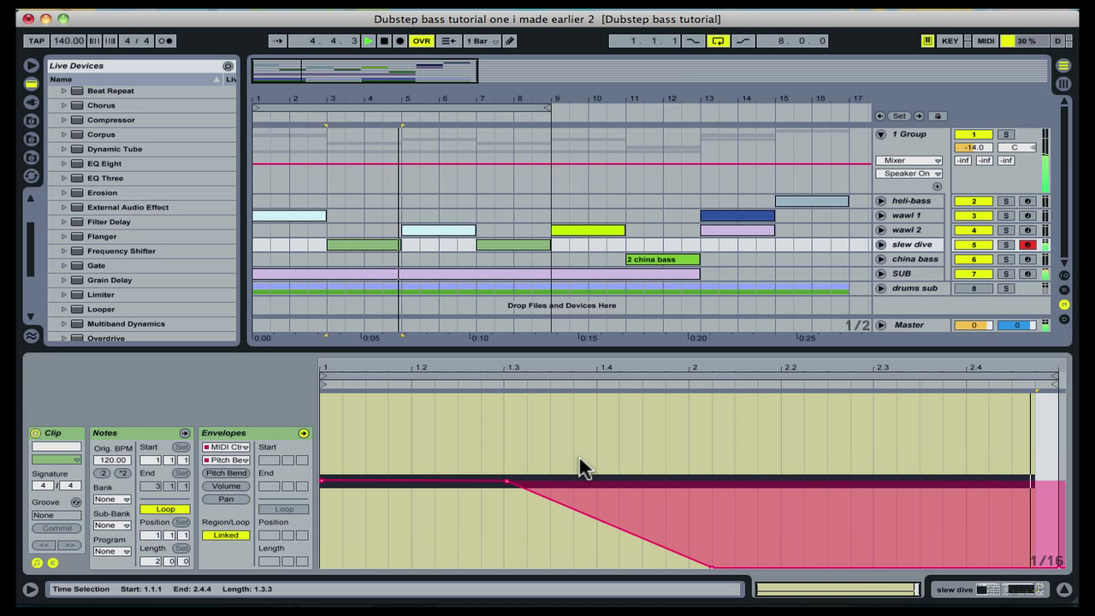
{"action": "key", "text": "space"}
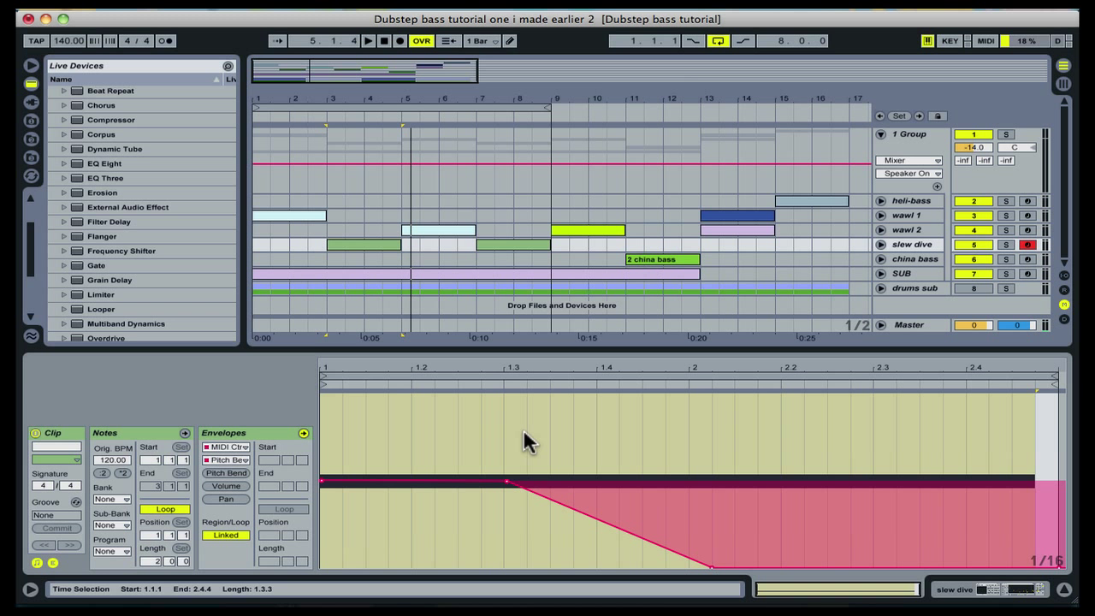
- Fit the loop to the SUB clip's bars 1–13, solo the SUB track and play it alone
{"action": "left_click", "coordinate": [423, 272]}
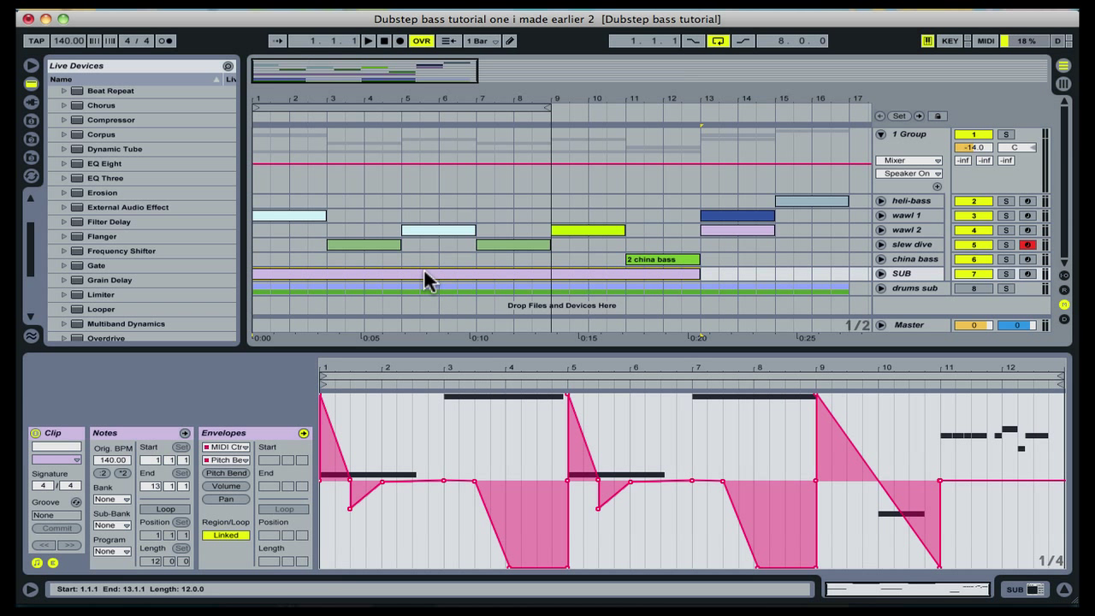
{"action": "key", "text": "super+l"}
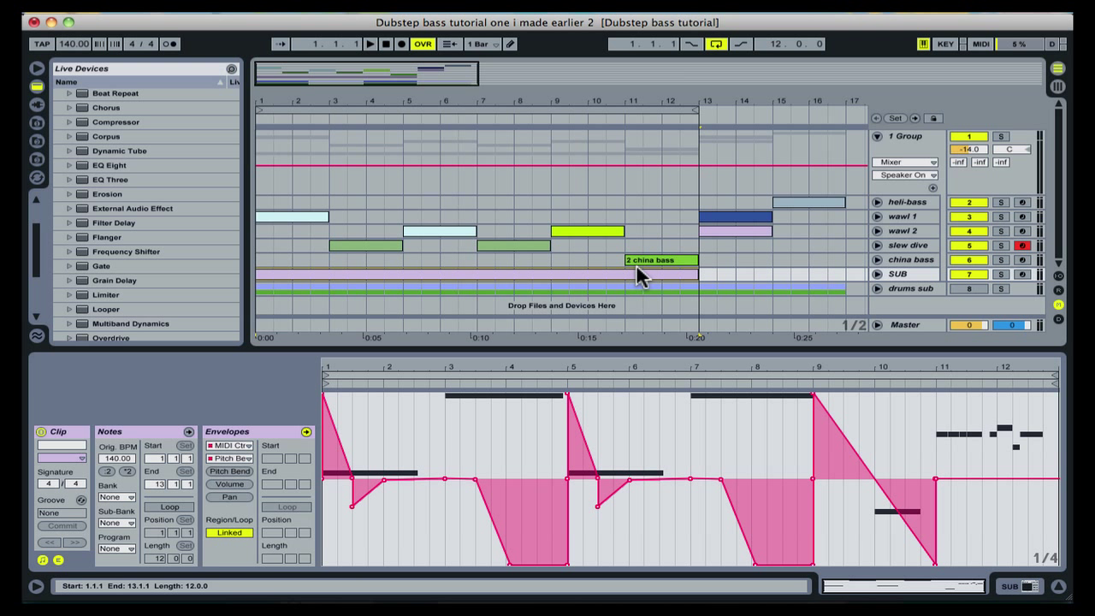
{"action": "left_click", "coordinate": [1000, 273]}
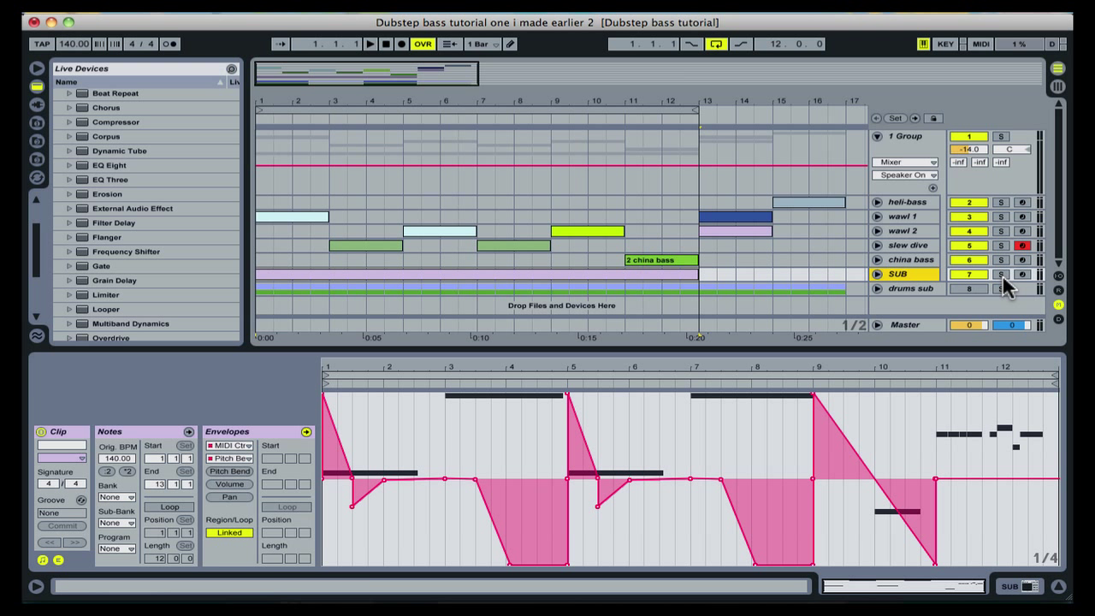
{"action": "left_click", "coordinate": [260, 253]}
{"action": "key", "text": "space"}
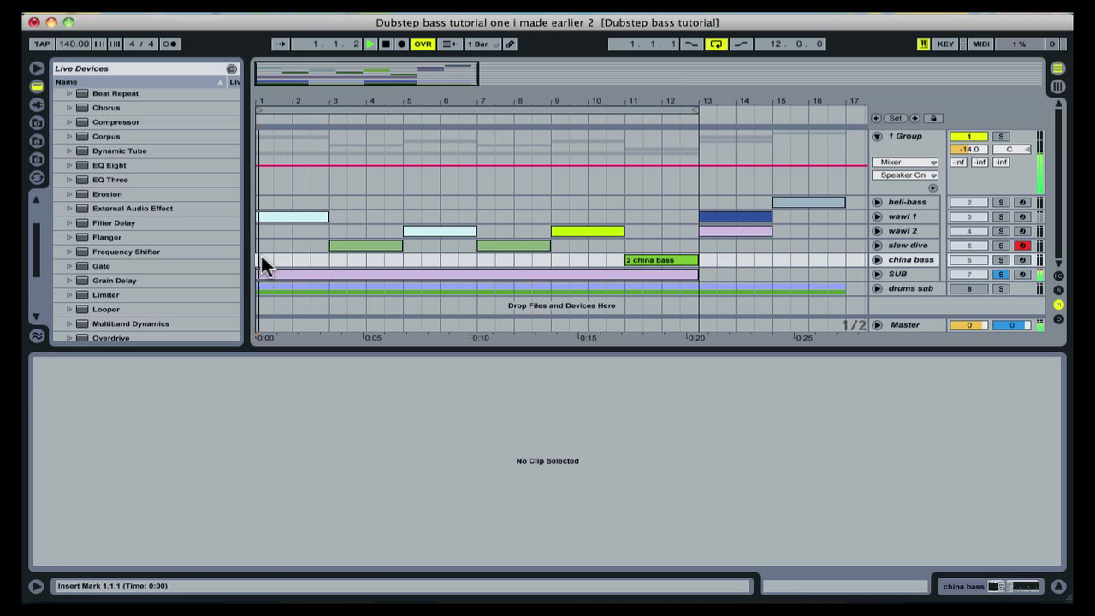
{"action": "left_click", "coordinate": [272, 270]}
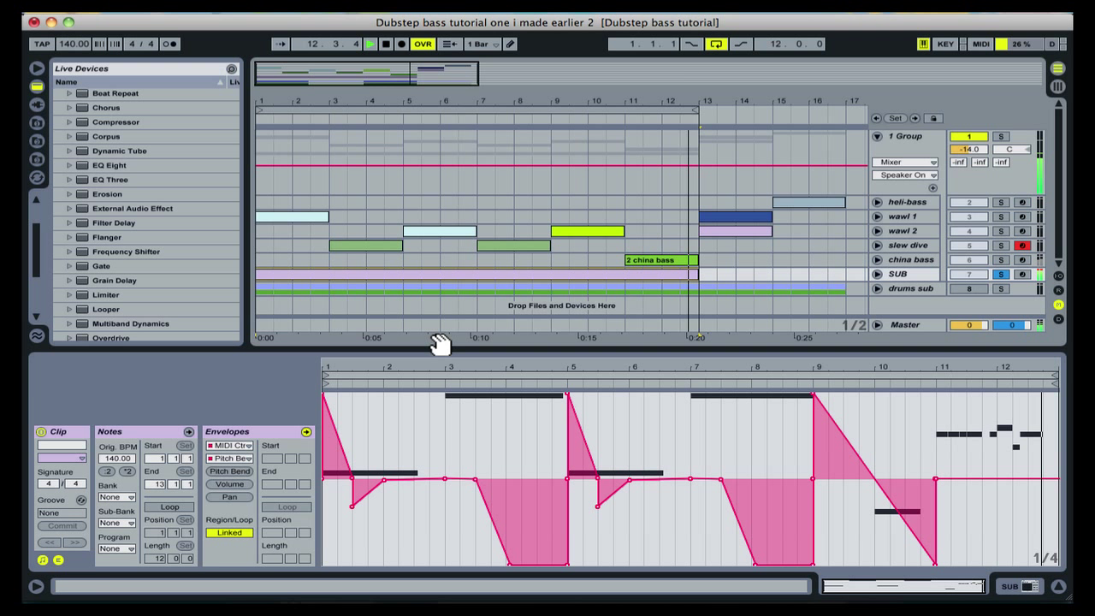
{"action": "key", "text": "space"}
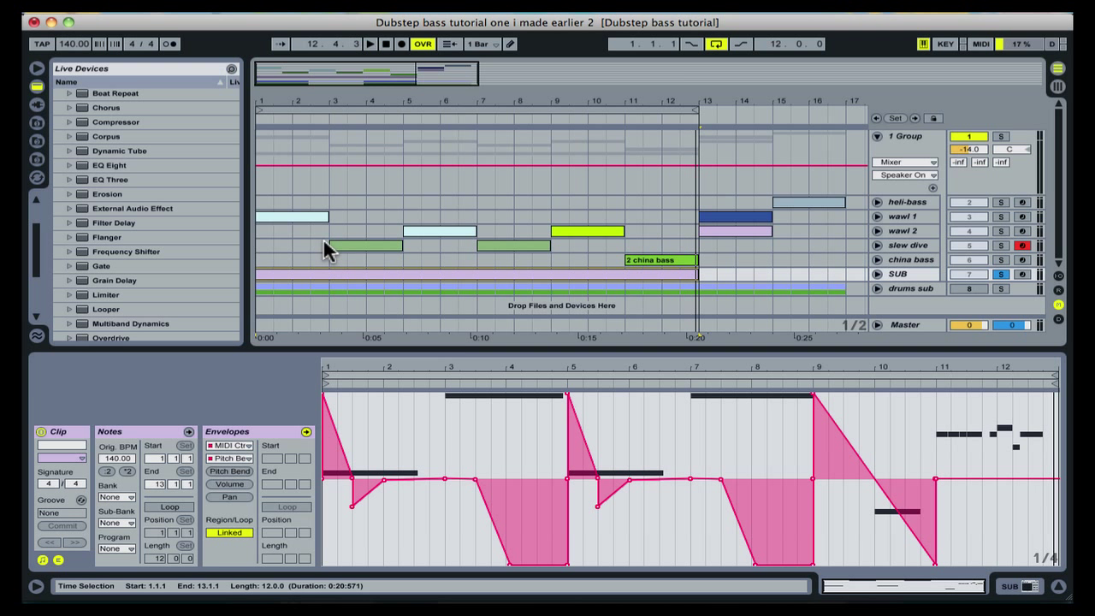
- Move the loop to bars 9–17, unsolo SUB, and play that section with all tracks
{"action": "left_click", "coordinate": [410, 110]}
{"action": "key", "text": "super+Left"}
{"action": "key", "text": "super+Left"}
{"action": "key", "text": "super+Left"}
{"action": "key", "text": "super+Left"}
{"action": "key", "text": "super+Left"}
{"action": "key", "text": "super+Left"}
{"action": "key", "text": "super+Left"}
{"action": "key", "text": "super+Left"}
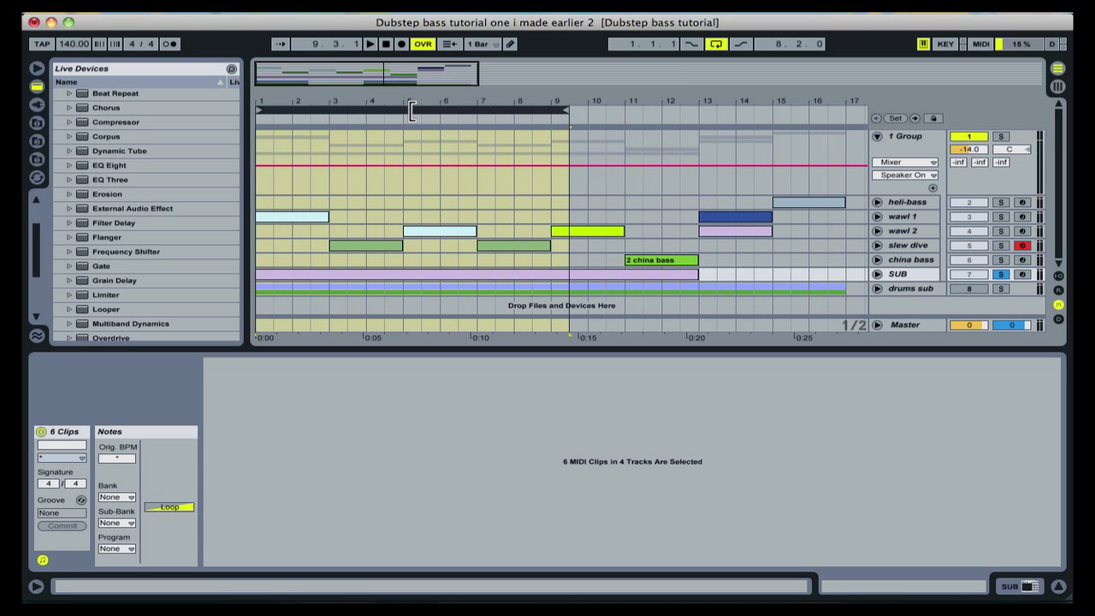
{"action": "key", "text": "Up"}
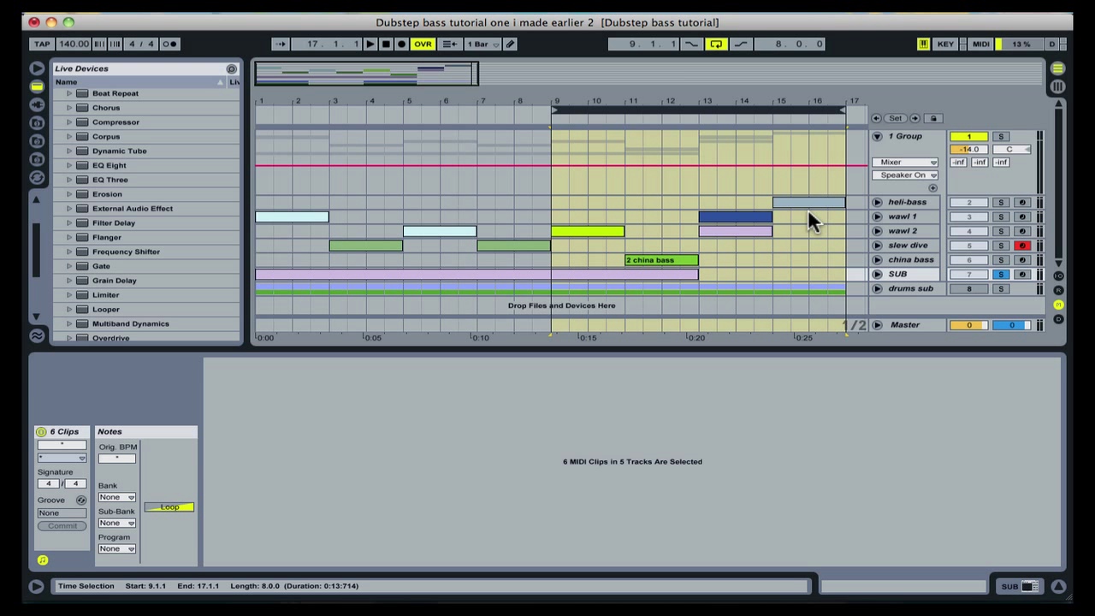
{"action": "left_click", "coordinate": [1001, 275]}
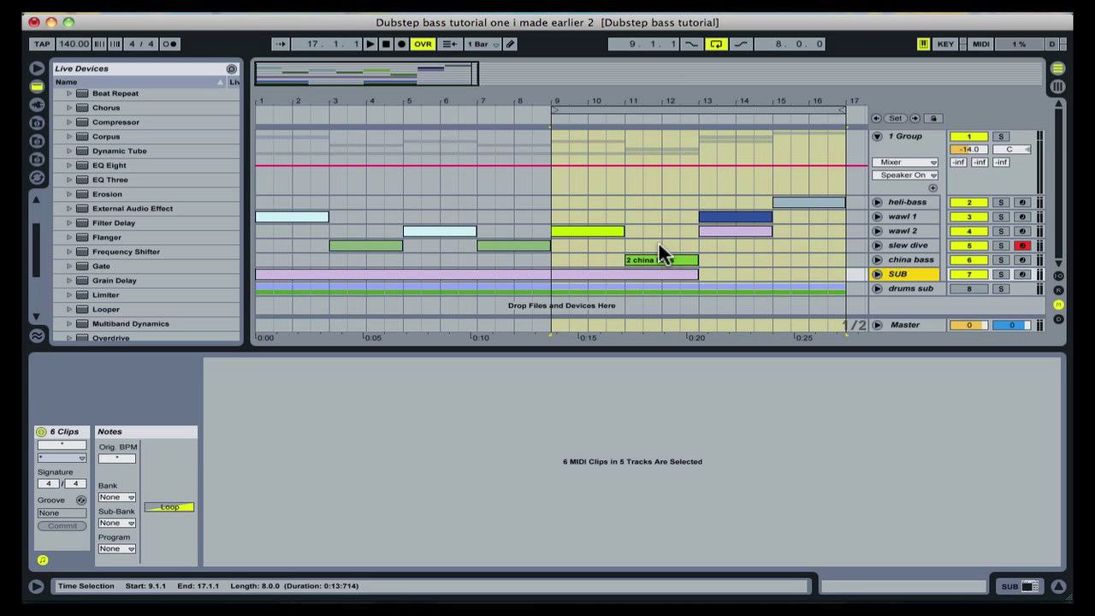
{"action": "key", "text": "space"}
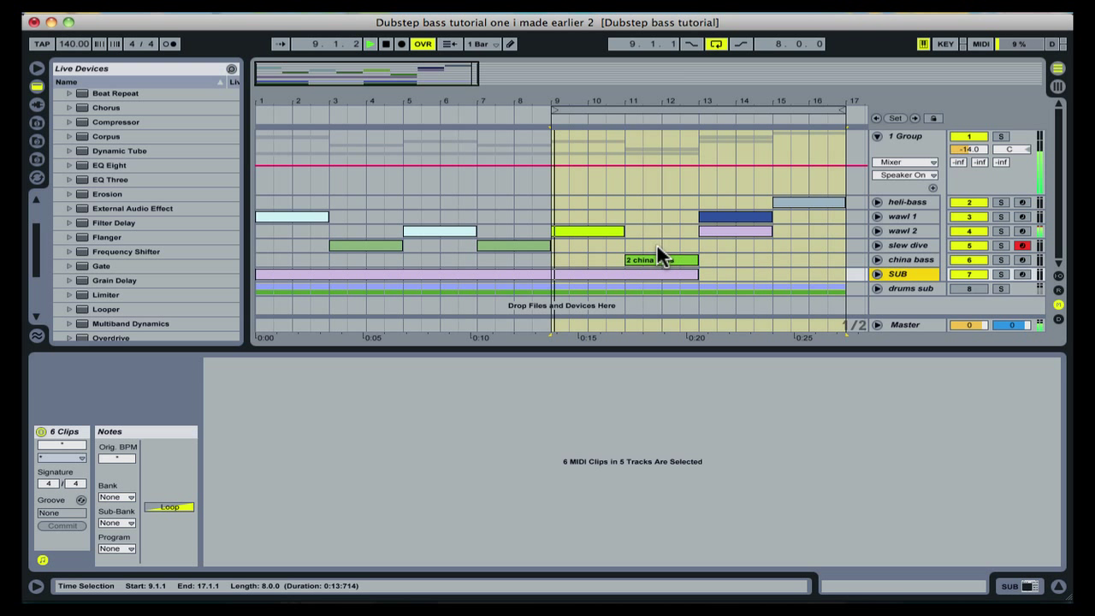
{"action": "key", "text": "space"}
- Play the wawl 1 clip's riff, then show the 2 china bass clip's notes at bars 11–13
{"action": "left_click", "coordinate": [752, 215]}
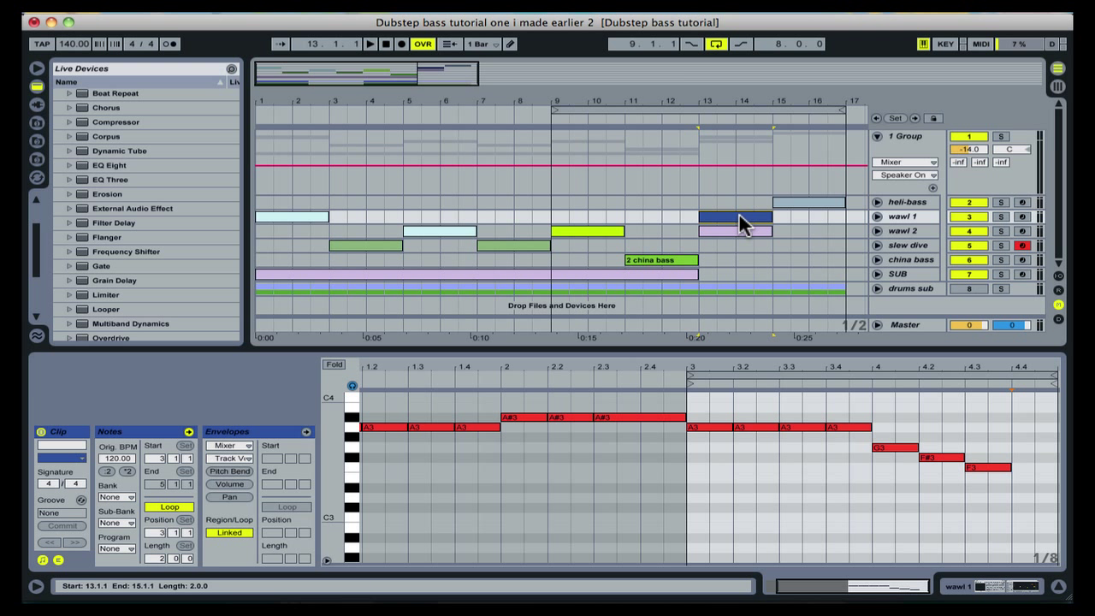
{"action": "key", "text": "space"}
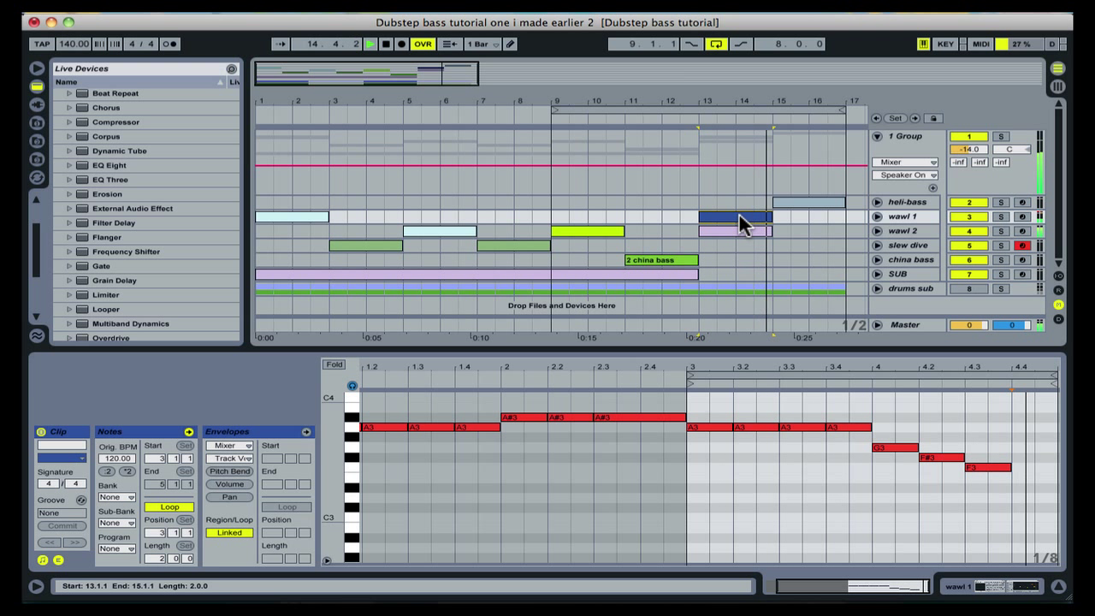
{"action": "key", "text": "space"}
{"action": "left_click", "coordinate": [672, 259]}
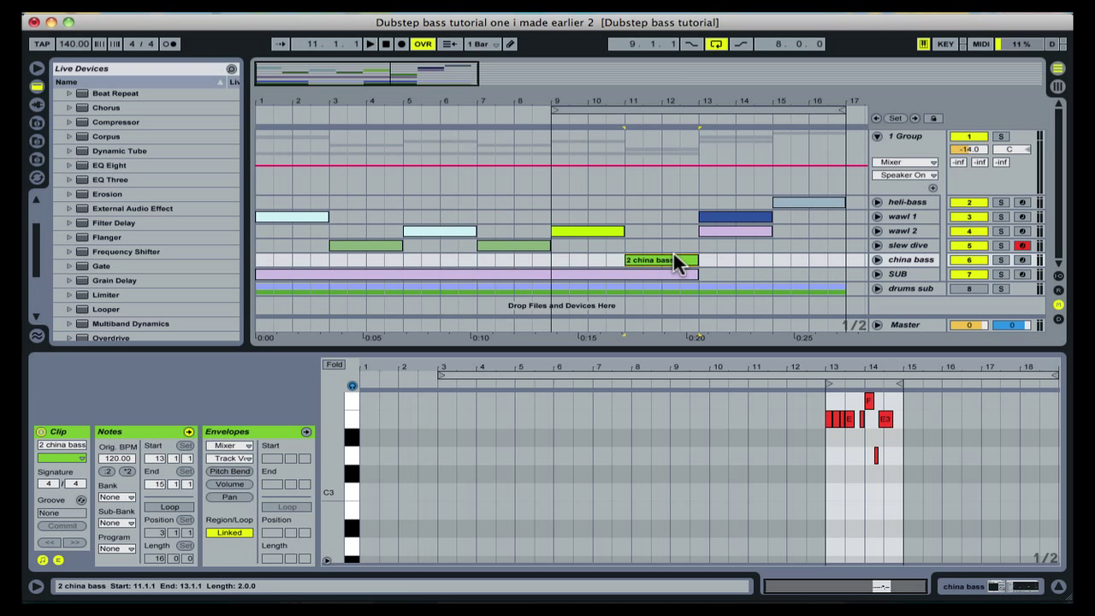
- Solo china bass and play from bar 11, then show the long SUB clip's envelopes
{"action": "left_click", "coordinate": [998, 257]}
{"action": "key", "text": "space"}
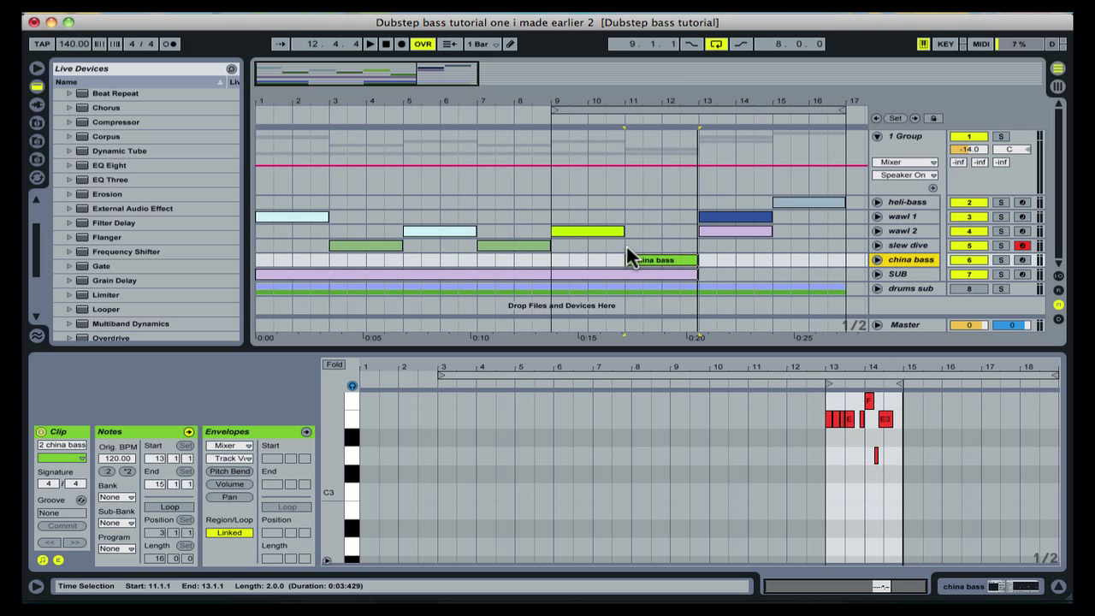
{"action": "left_click", "coordinate": [616, 273]}
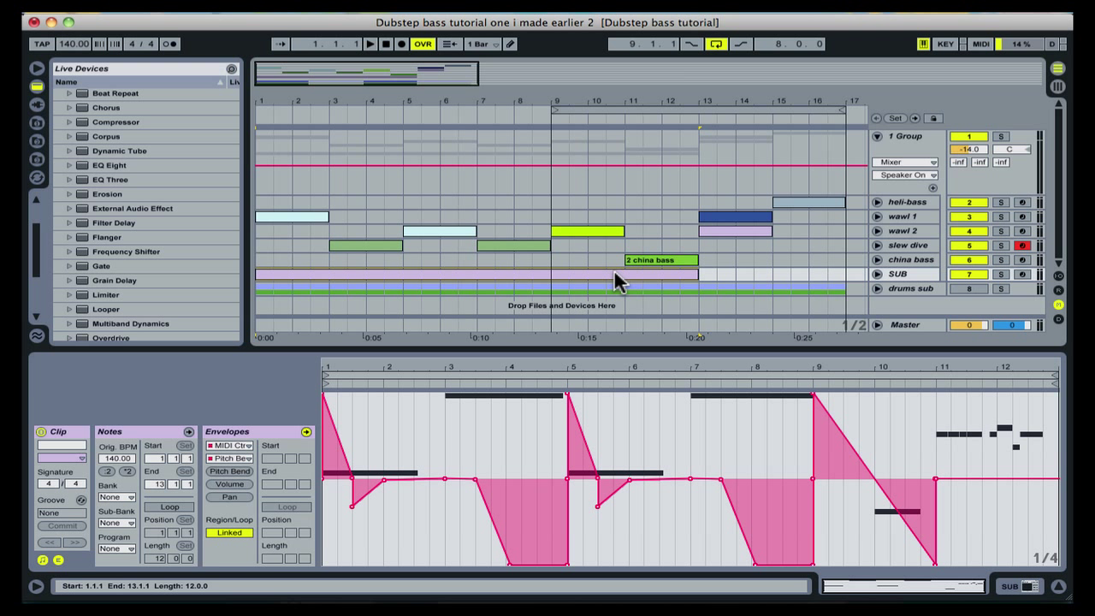
- Loop and play the 12-bar SUB clip with its notes shown, then show the heli-bass clip's notes
{"action": "key", "text": "super+l"}
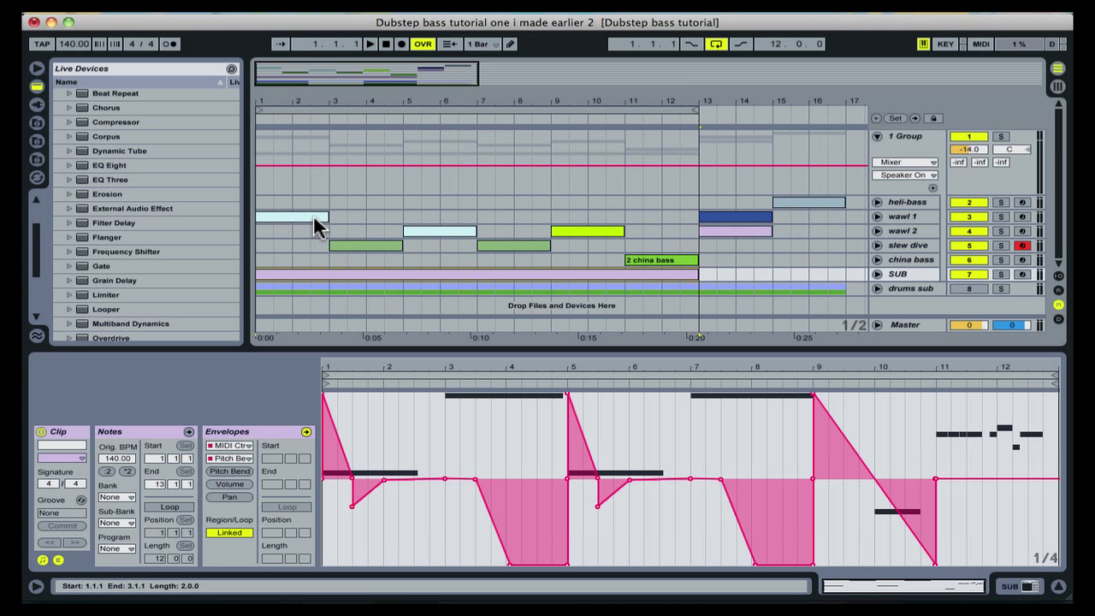
{"action": "left_click", "coordinate": [341, 244]}
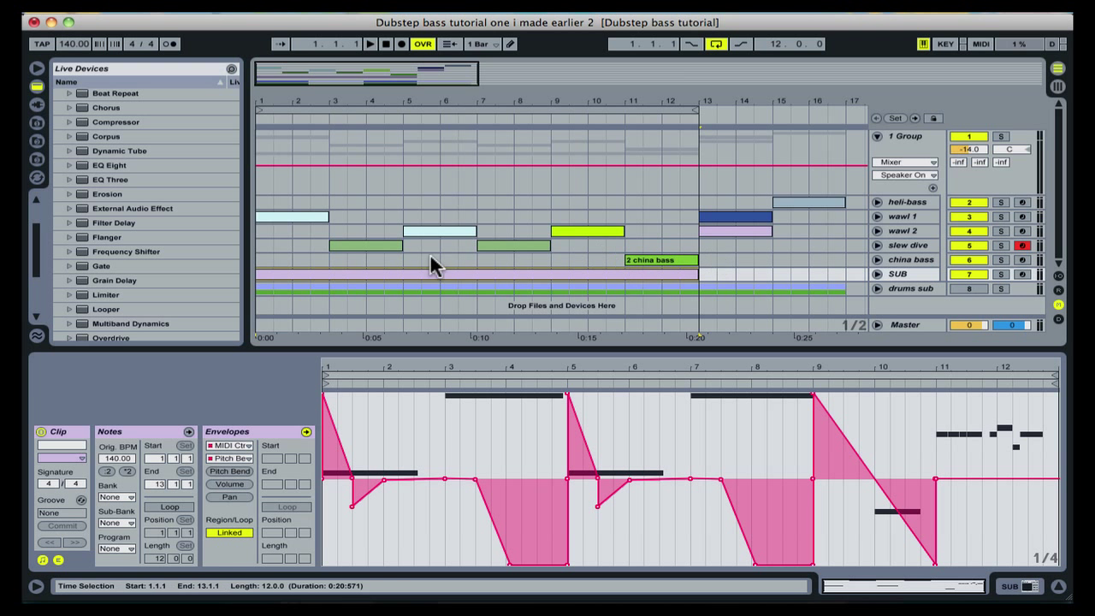
{"action": "key", "text": "space"}
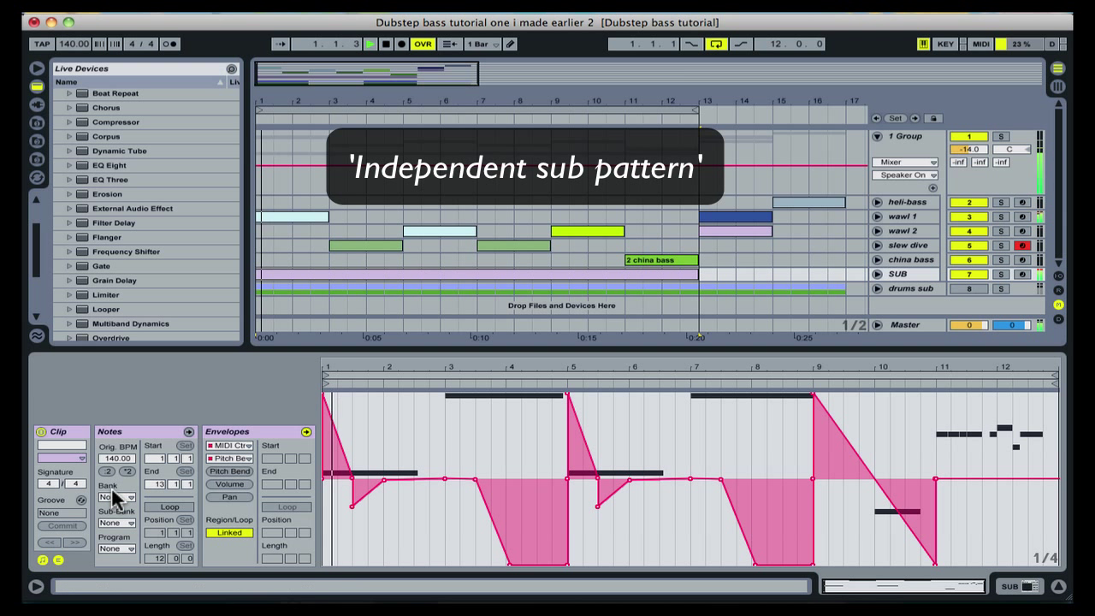
{"action": "left_click", "coordinate": [58, 560]}
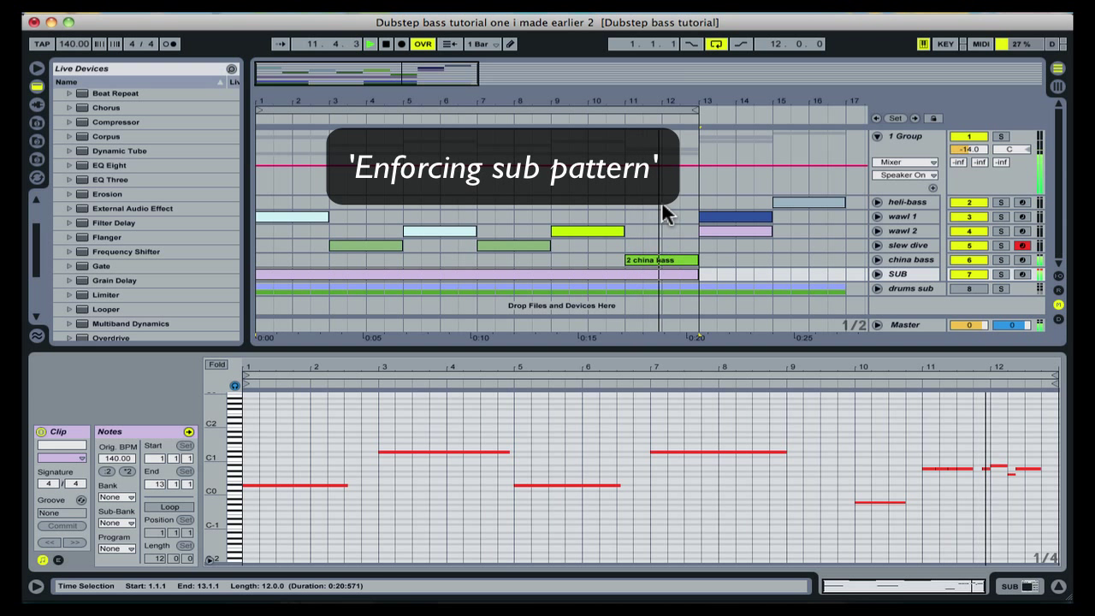
{"action": "left_click", "coordinate": [805, 199]}
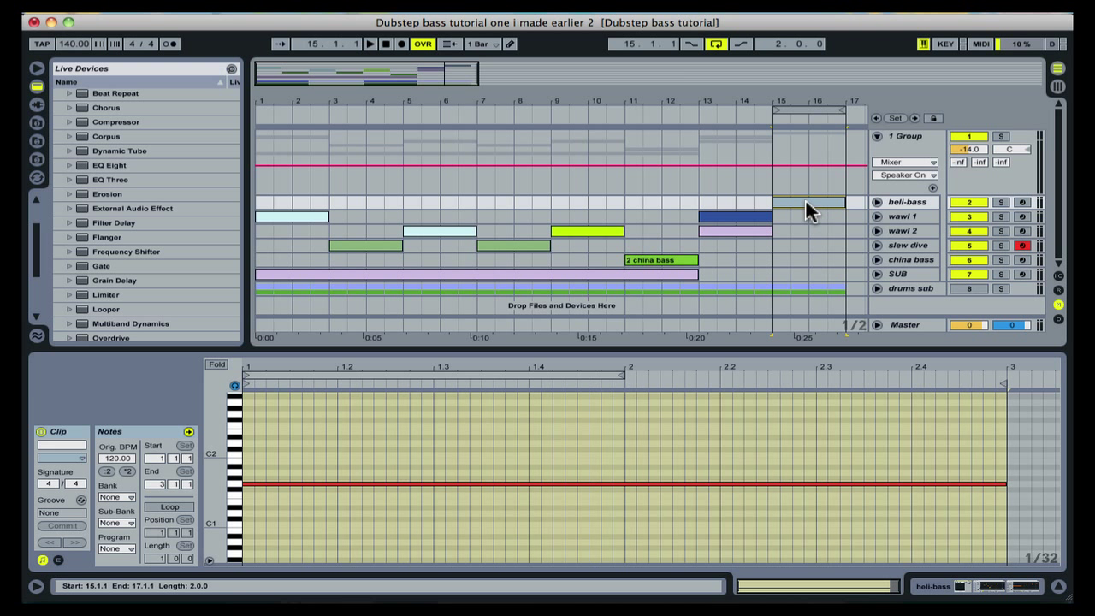
- Play the heli-bass loop and open its Massive synth editor from the device chain
{"action": "key", "text": "space"}
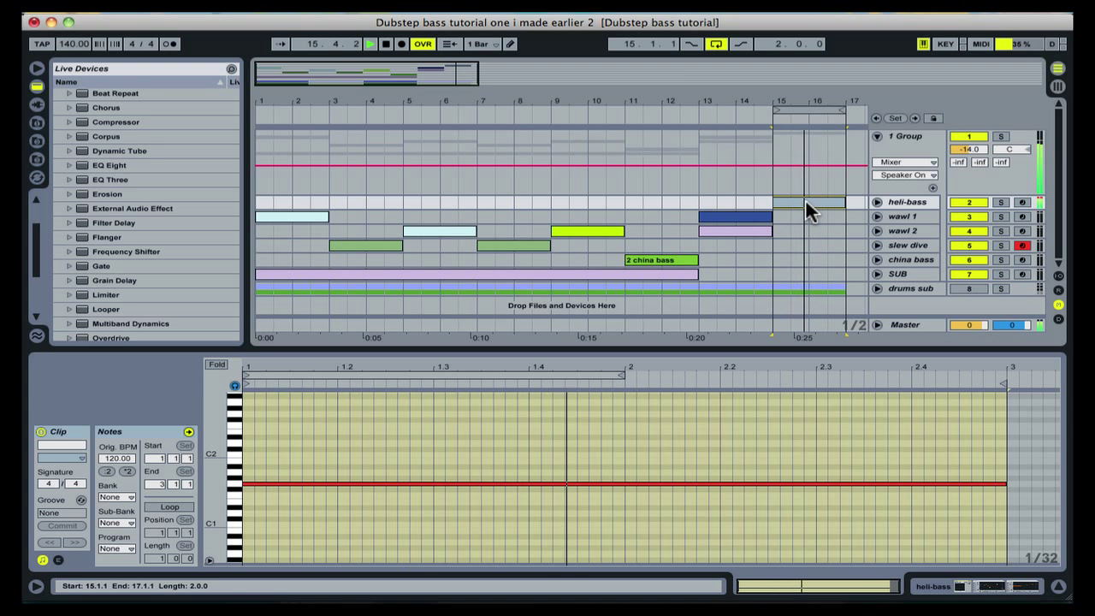
{"action": "key", "text": "shift+Tab"}
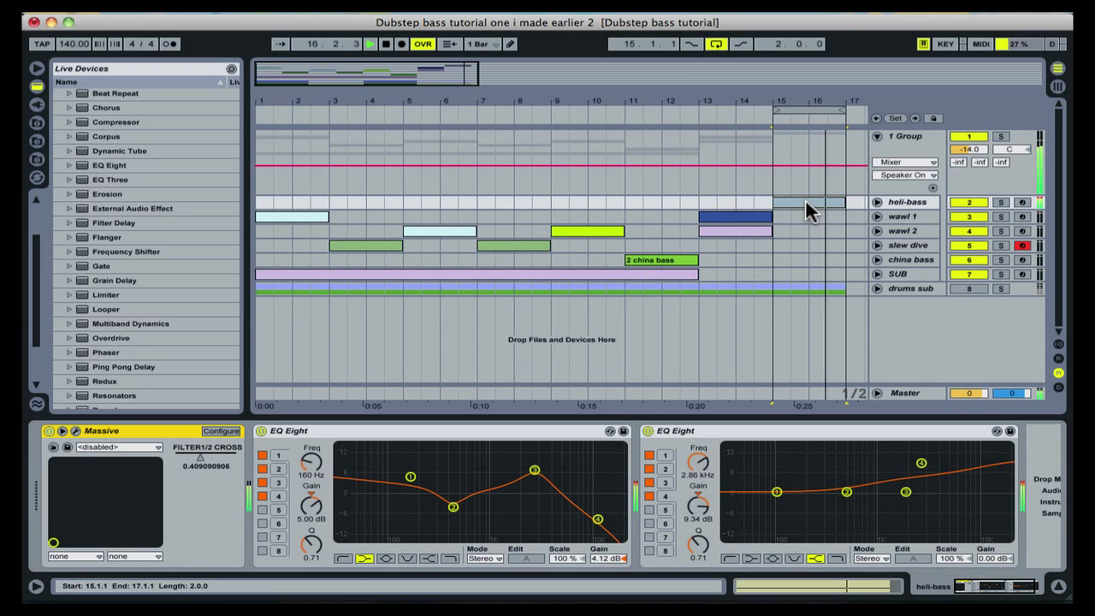
{"action": "left_click", "coordinate": [75, 431]}
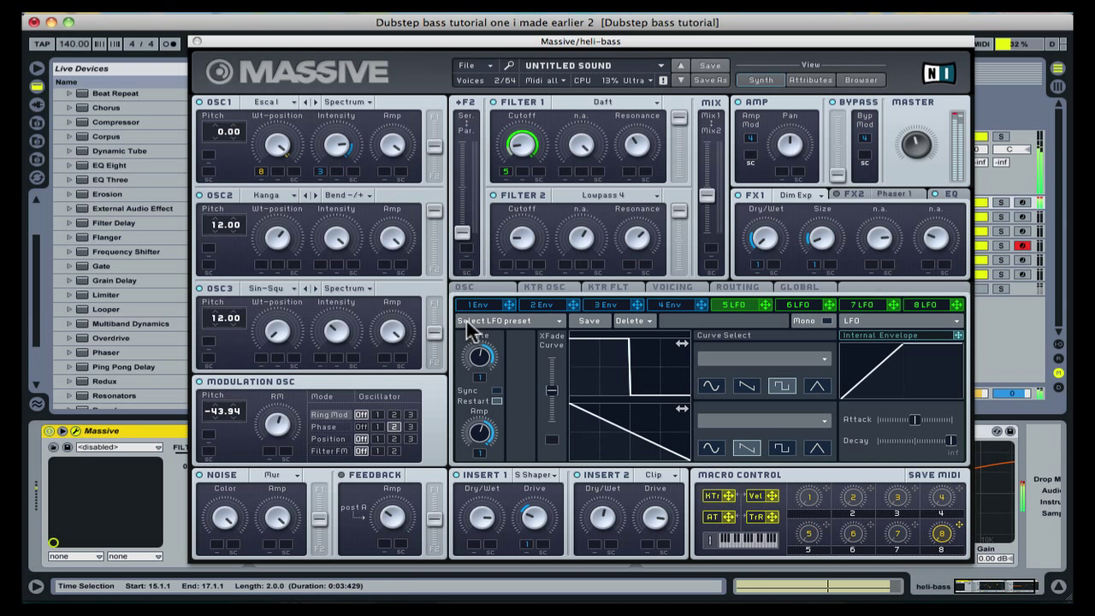
- View the heli-bass patch's 1 Env and 5 LFO settings, then close Massive
{"action": "left_click", "coordinate": [489, 306]}
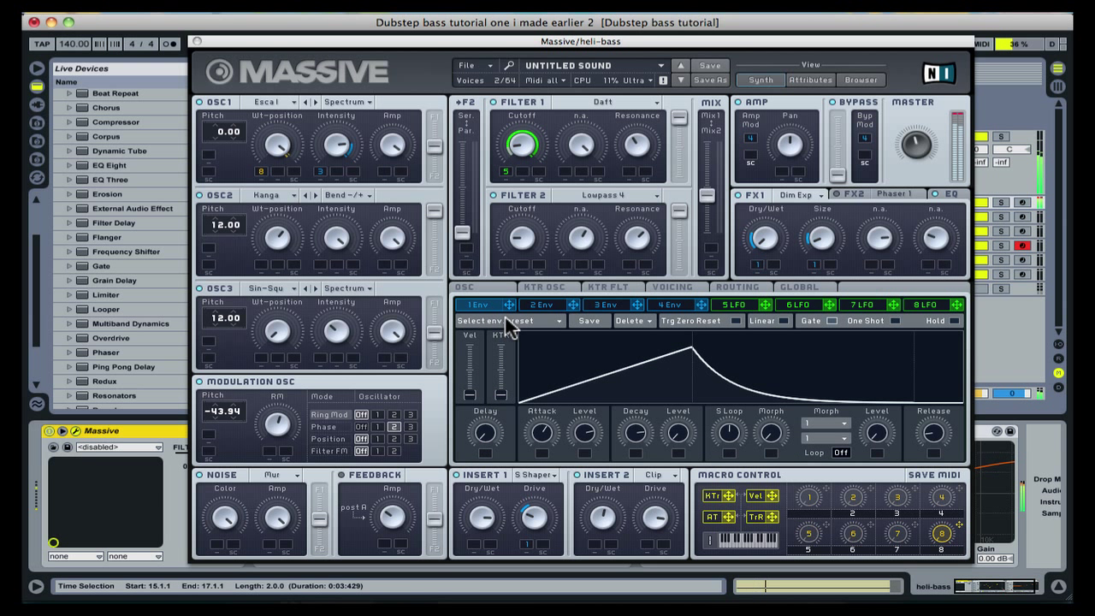
{"action": "left_click", "coordinate": [736, 306]}
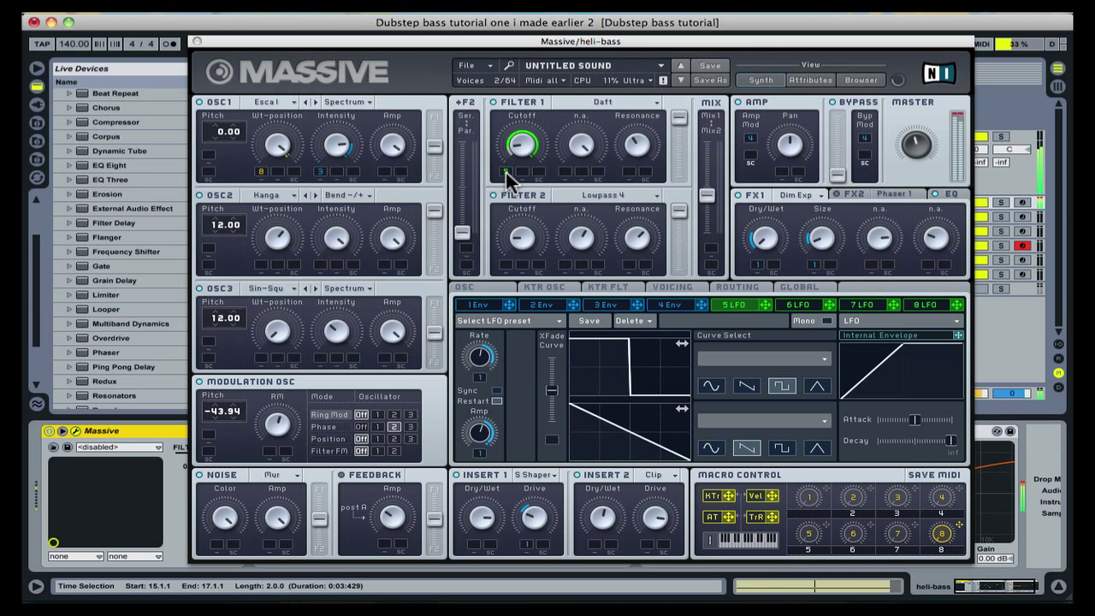
{"action": "left_click", "coordinate": [197, 41]}
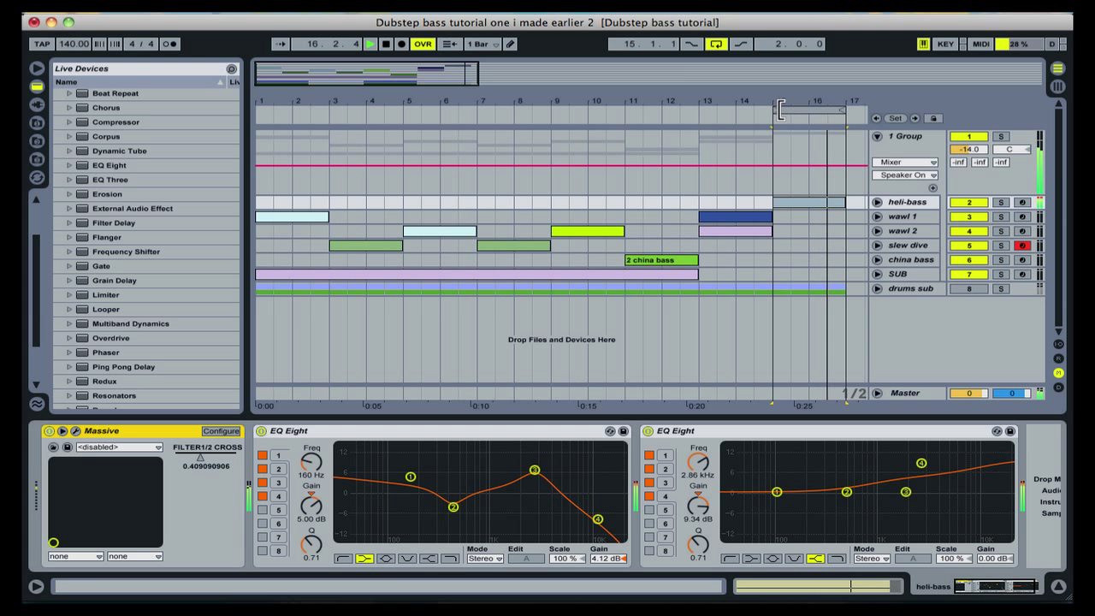
- Loop bars 1–16 with drums sub re-enabled, solo heli-bass during playback, then stop
{"action": "left_click_drag", "start_coordinate": [776, 109], "coordinate": [260, 91]}
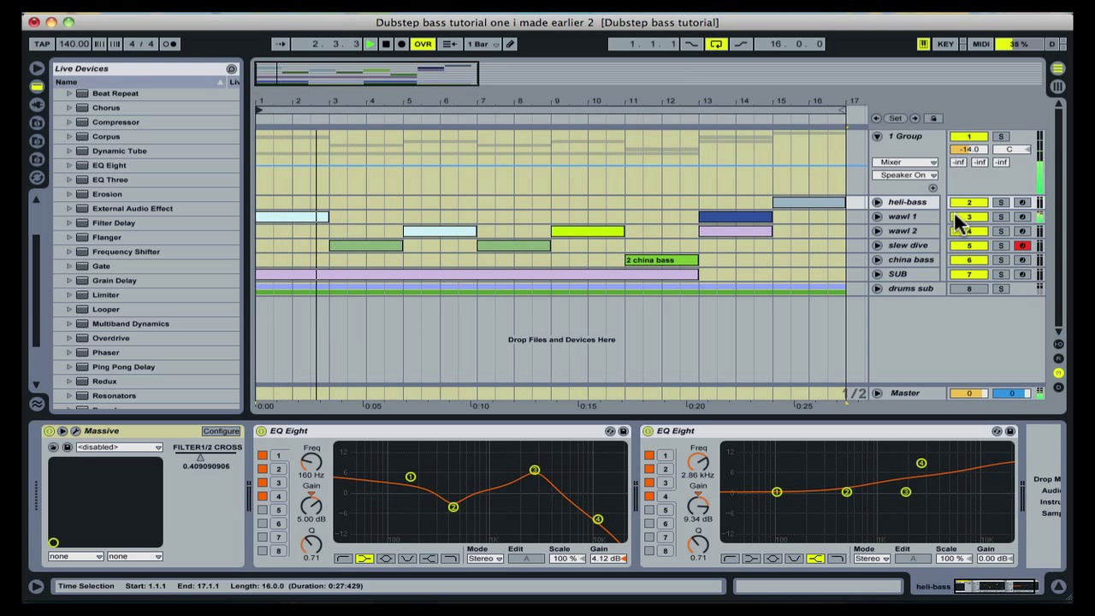
{"action": "left_click", "coordinate": [970, 288]}
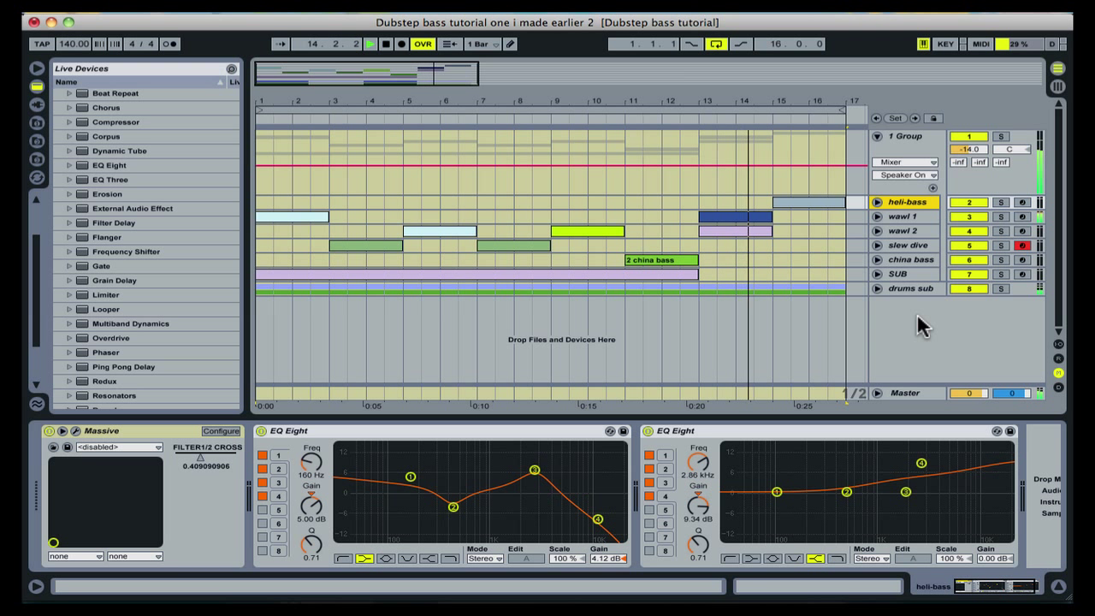
{"action": "left_click", "coordinate": [1001, 202]}
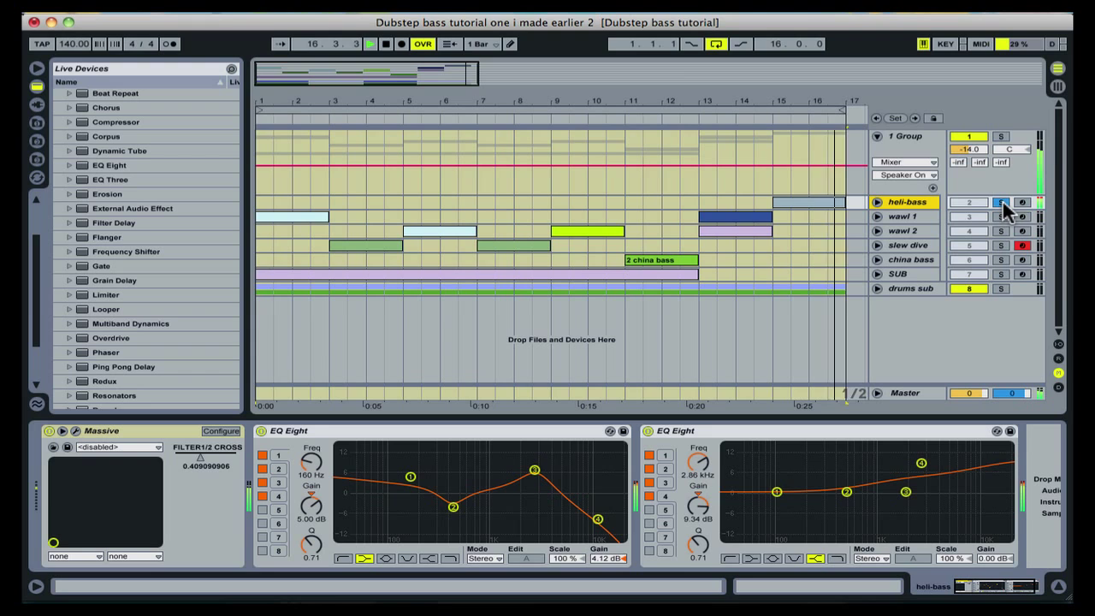
{"action": "key", "text": "space"}
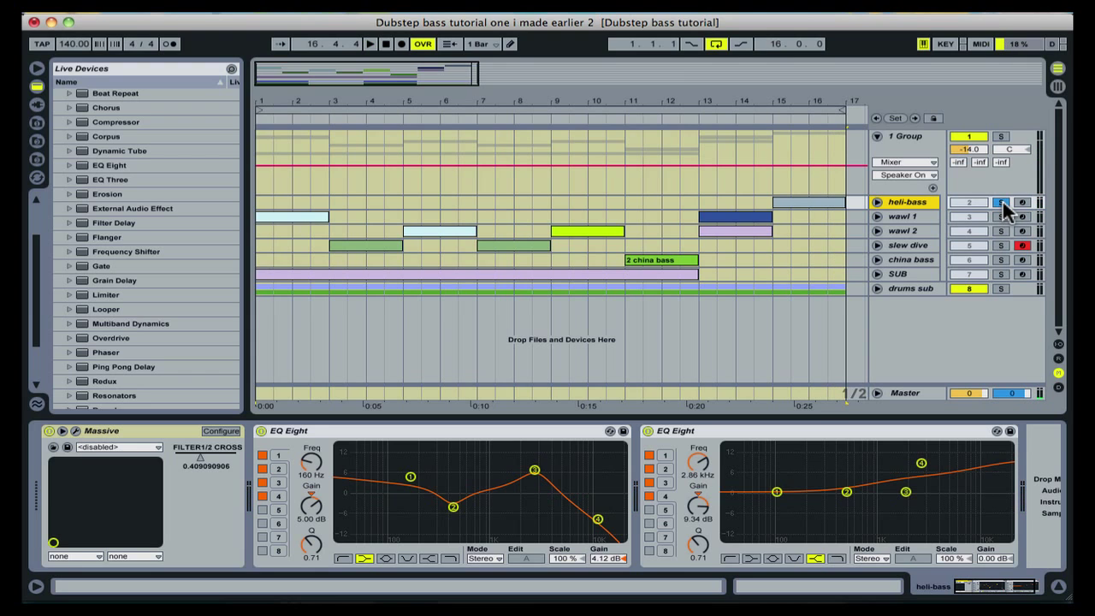